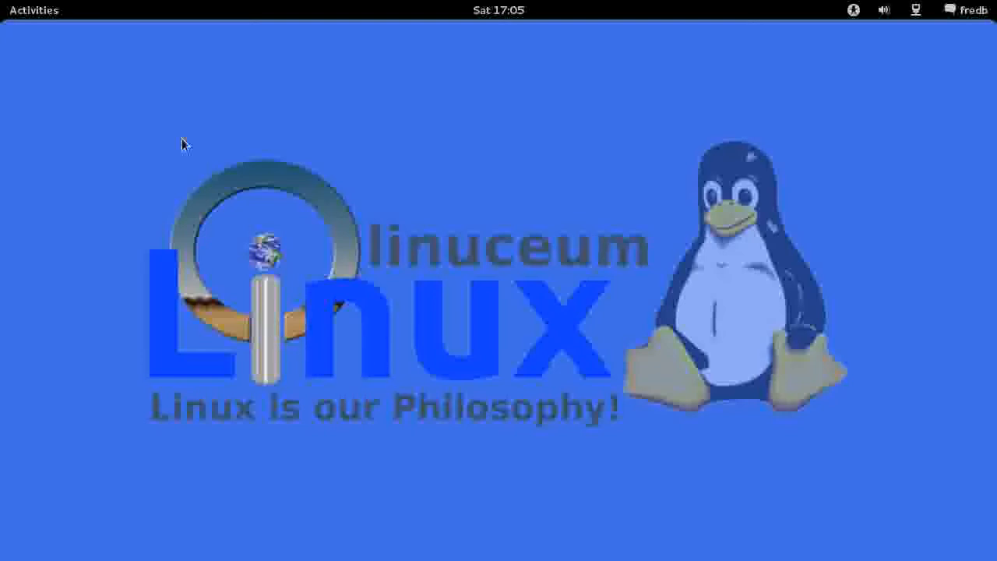
Launch the Audio CD Extractor from the full list of applications and move its window aside.
{"action": "left_click", "coordinate": [34, 16]}
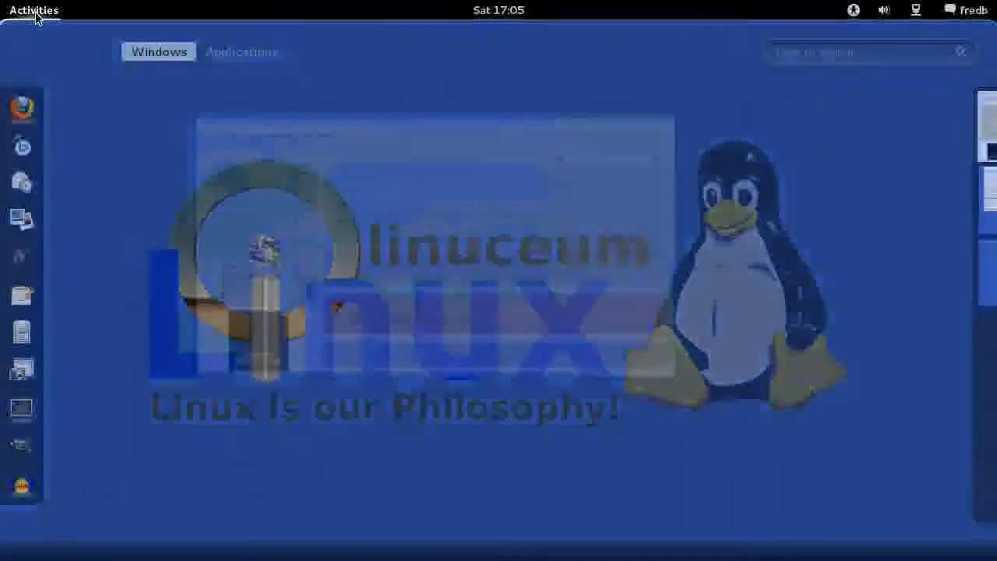
{"action": "left_click", "coordinate": [246, 53]}
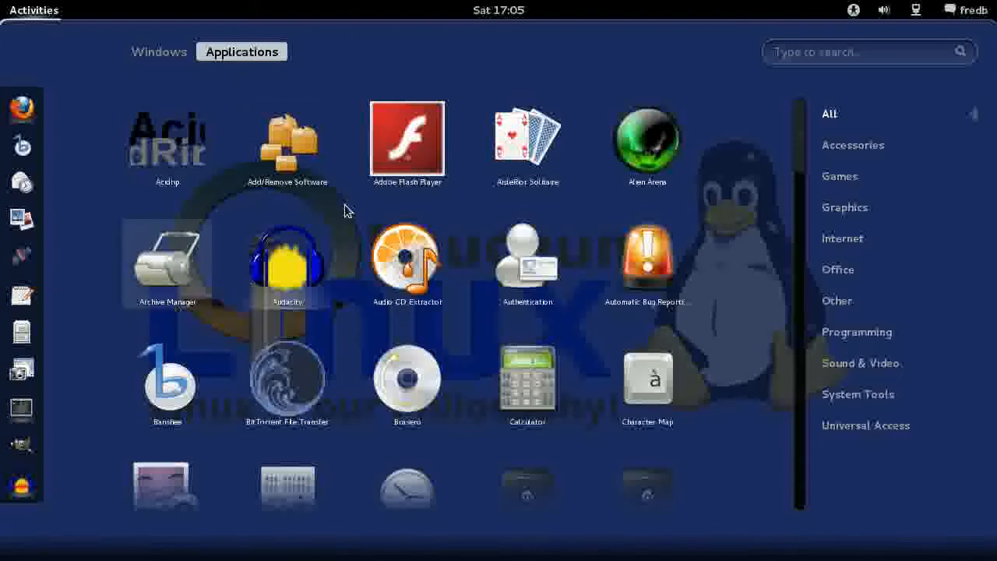
{"action": "left_click", "coordinate": [410, 265]}
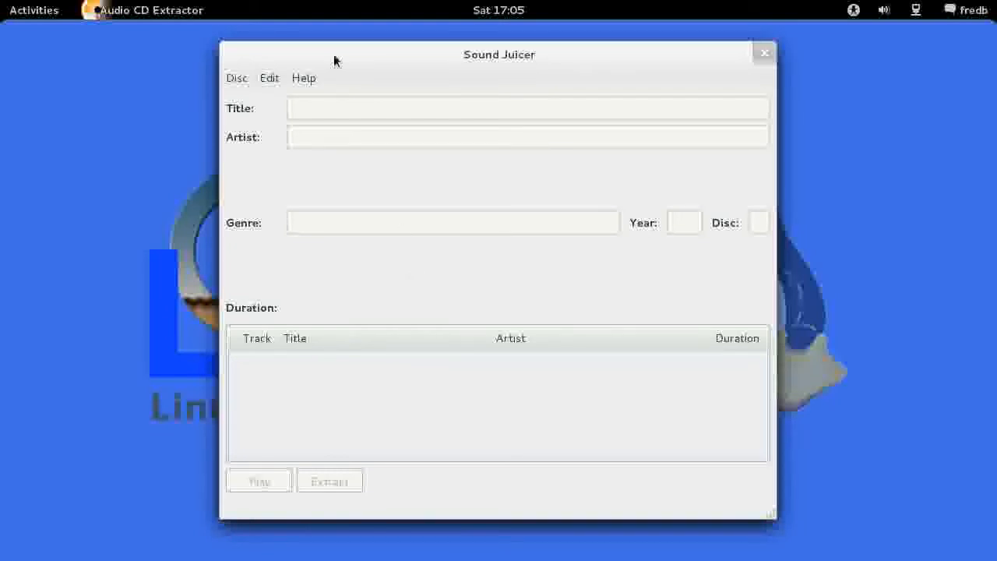
{"action": "left_click_drag", "start_coordinate": [334, 56], "coordinate": [272, 48]}
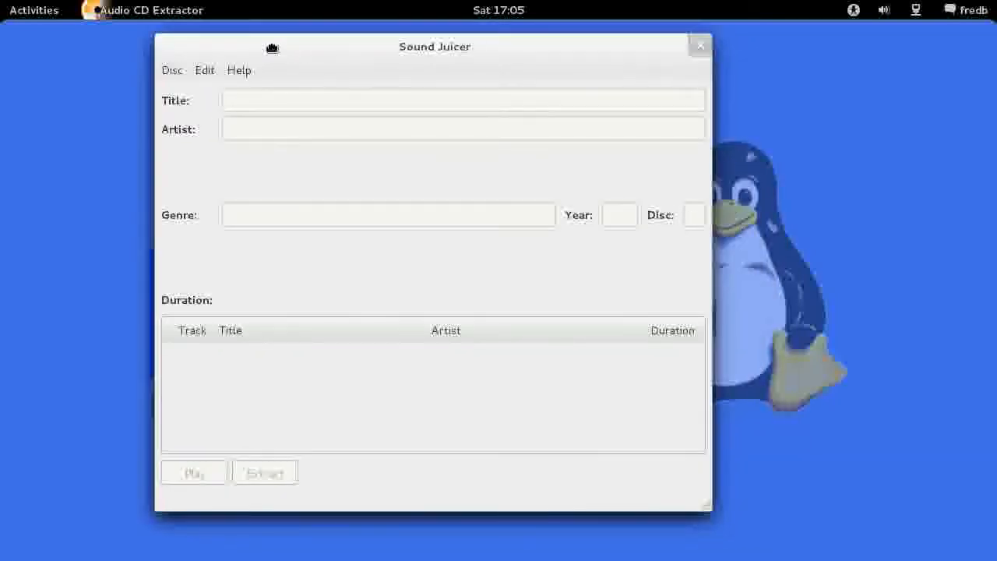
Open the preferences, keep Music as the music folder, and review the folder hierarchy options without changing them.
{"action": "left_click", "coordinate": [203, 72]}
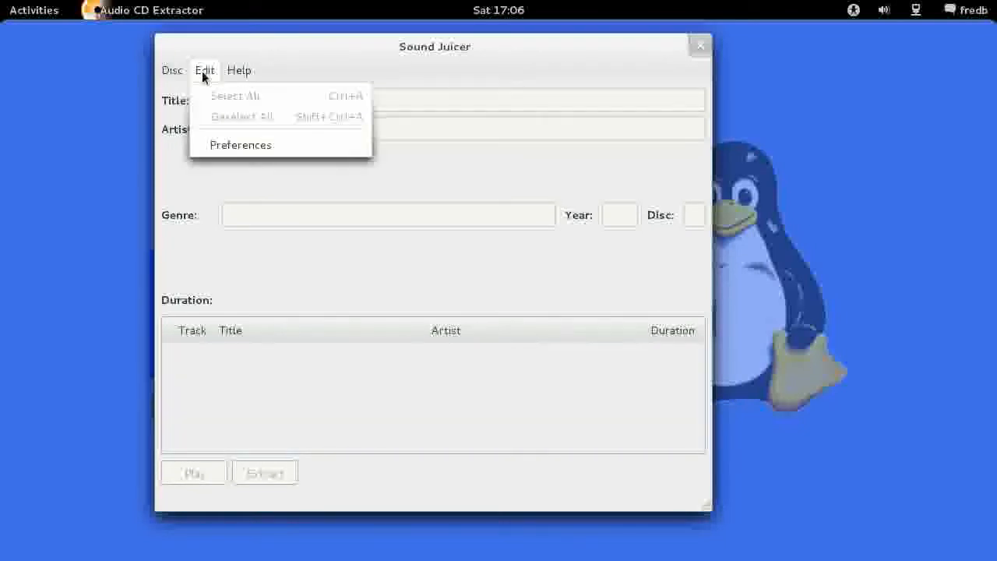
{"action": "left_click", "coordinate": [233, 147]}
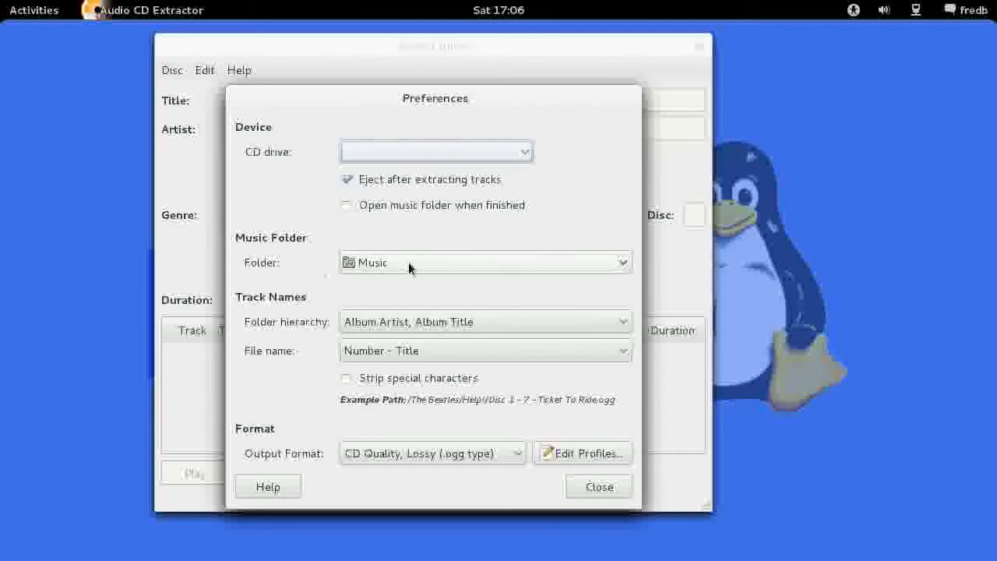
{"action": "left_click", "coordinate": [620, 264]}
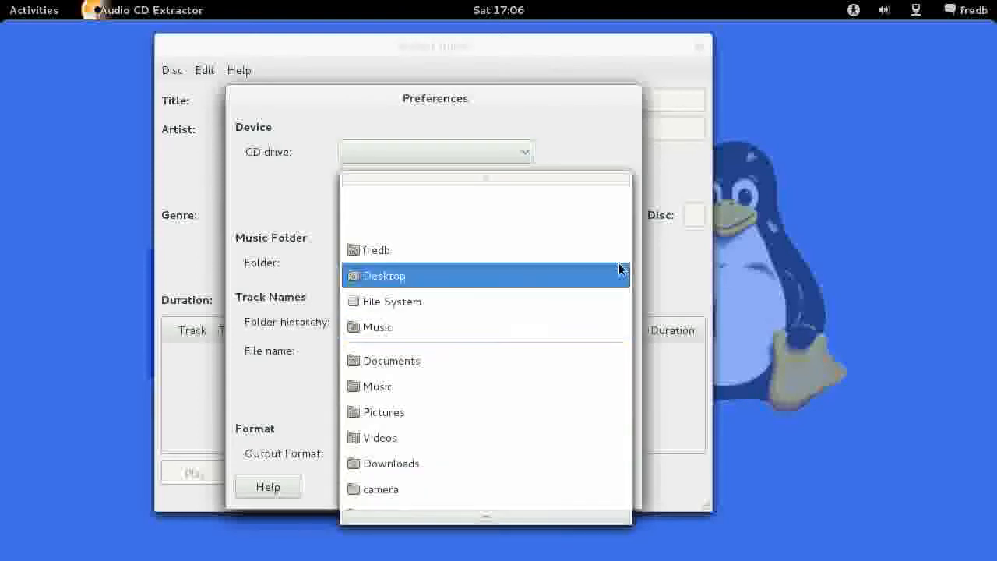
{"action": "left_click", "coordinate": [374, 331]}
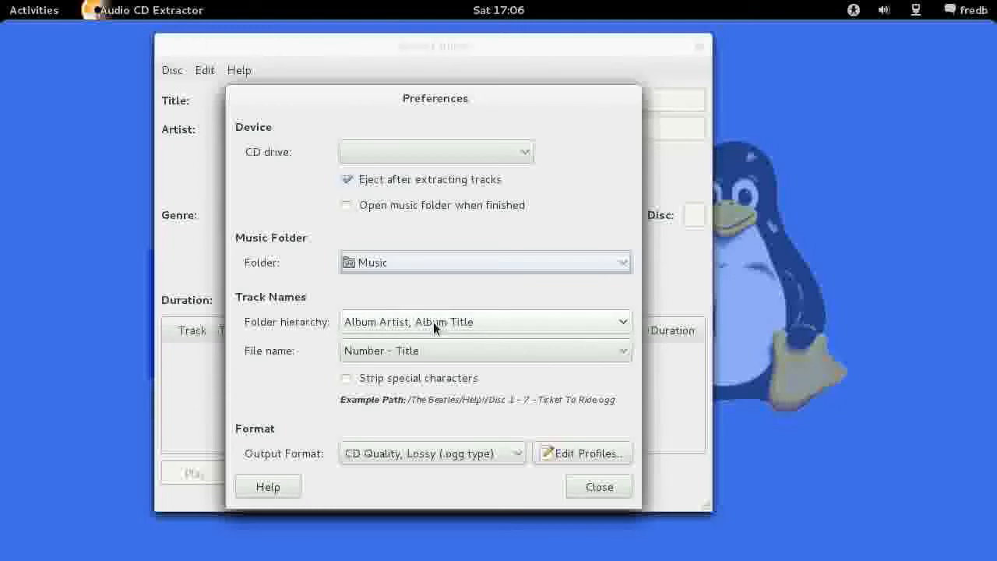
{"action": "left_click", "coordinate": [622, 321]}
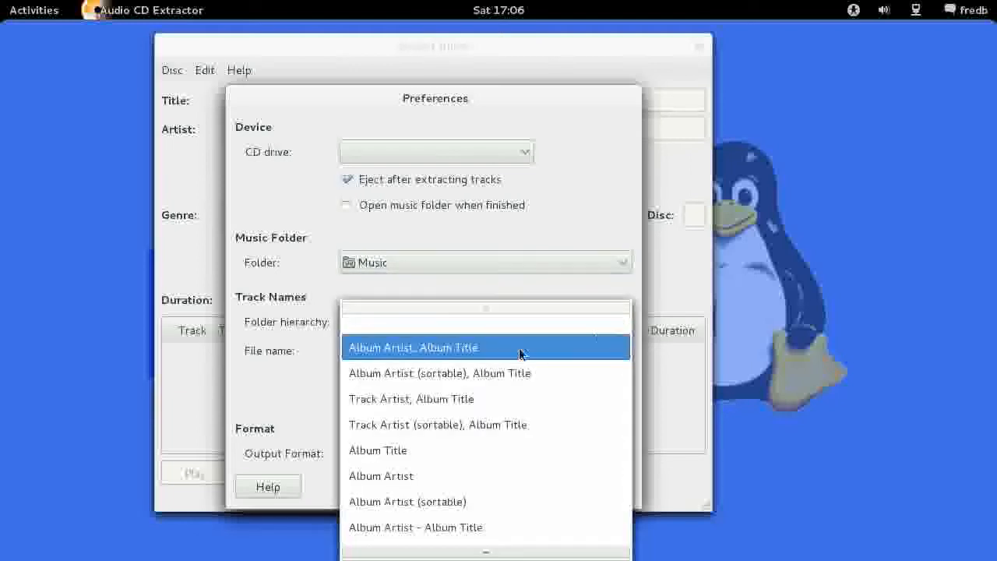
{"action": "left_click", "coordinate": [561, 285]}
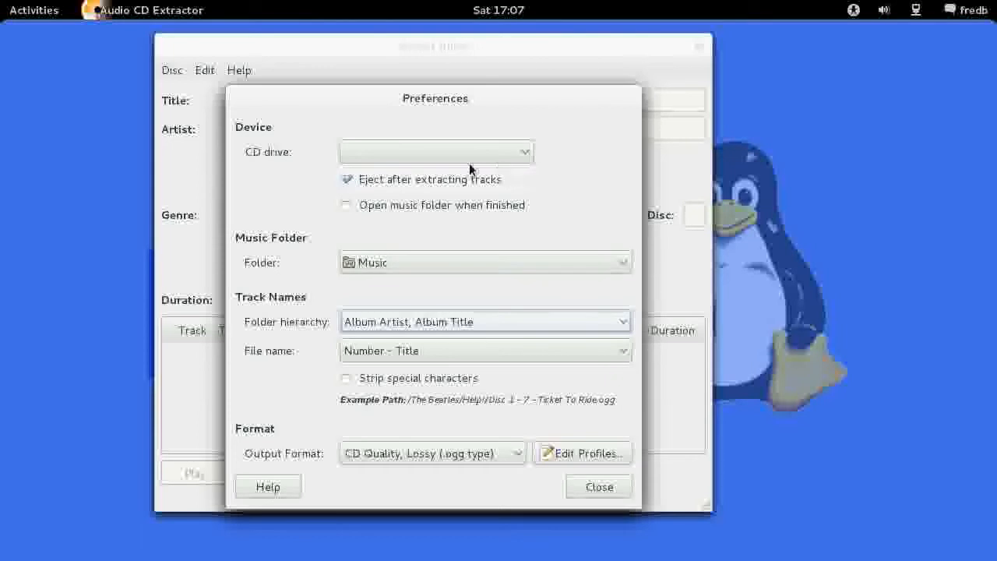
{"action": "left_click", "coordinate": [605, 485]}
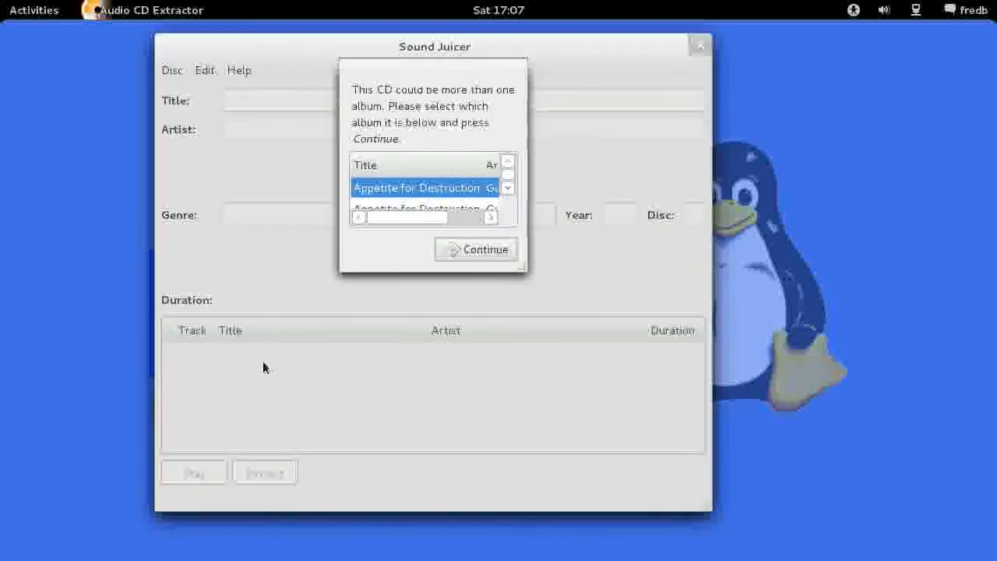
Enlarge the album selection dialog and accept the first Appetite for Destruction entry by Guns N' Roses as the inserted CD's album.
{"action": "left_click_drag", "start_coordinate": [521, 273], "coordinate": [640, 451]}
{"action": "left_click_drag", "start_coordinate": [626, 289], "coordinate": [620, 233]}
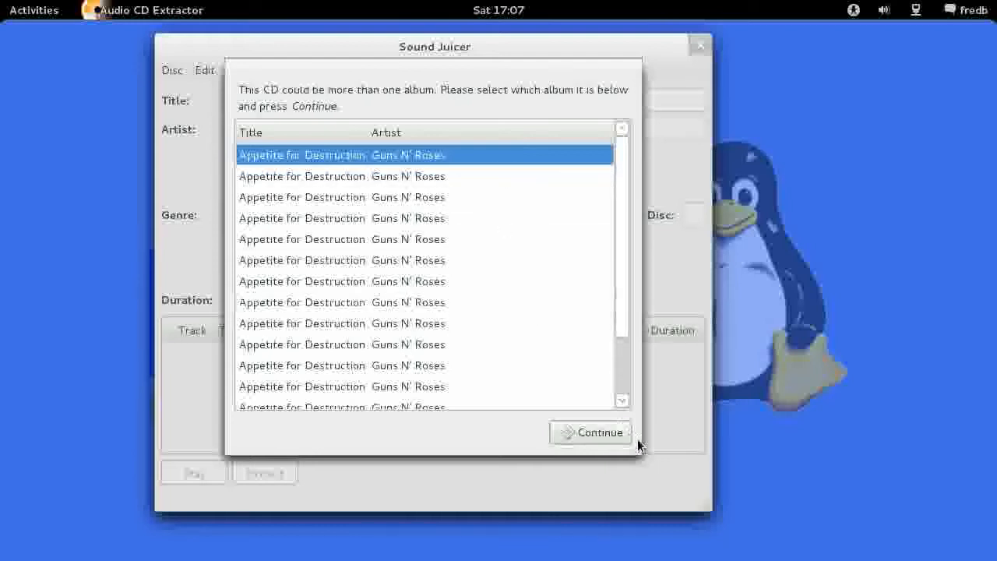
{"action": "left_click_drag", "start_coordinate": [633, 443], "coordinate": [567, 269]}
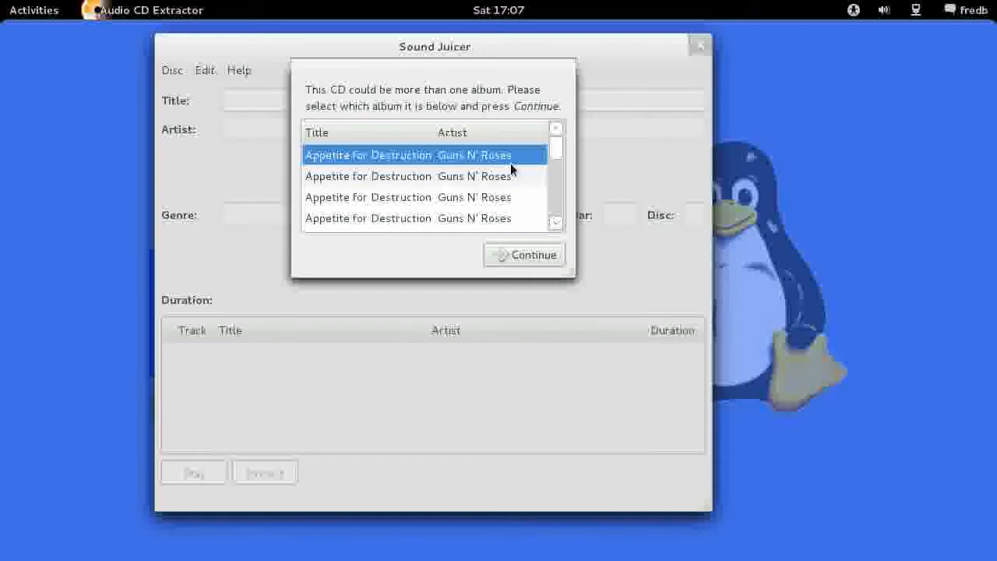
{"action": "left_click", "coordinate": [520, 256]}
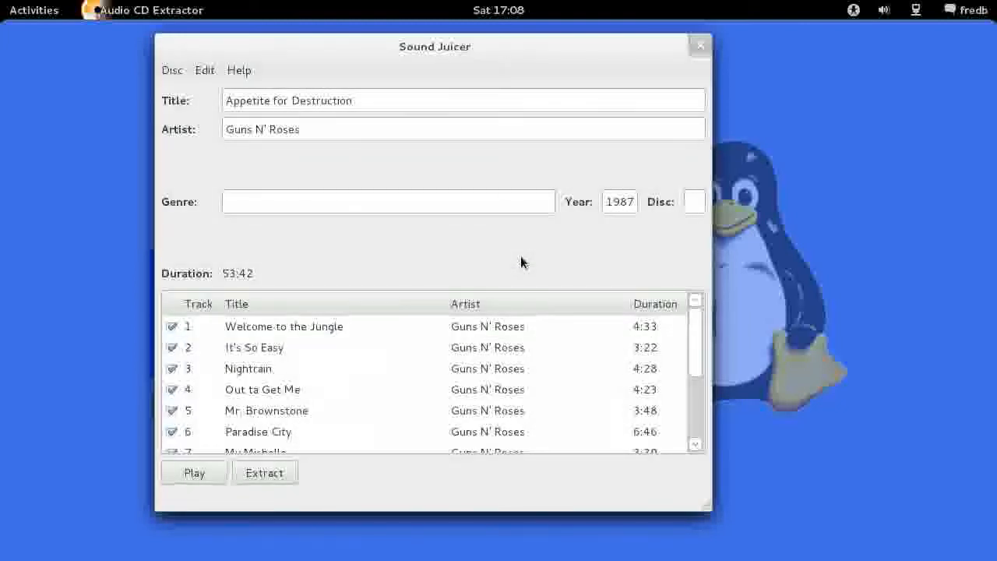
Examine the retrieved album title, artist and full track list of the CD.
{"action": "left_click_drag", "start_coordinate": [697, 349], "coordinate": [714, 322]}
{"action": "left_click", "coordinate": [280, 331]}
{"action": "left_click", "coordinate": [277, 347]}
{"action": "left_click", "coordinate": [274, 368]}
{"action": "left_click", "coordinate": [273, 389]}
{"action": "left_click", "coordinate": [273, 432]}
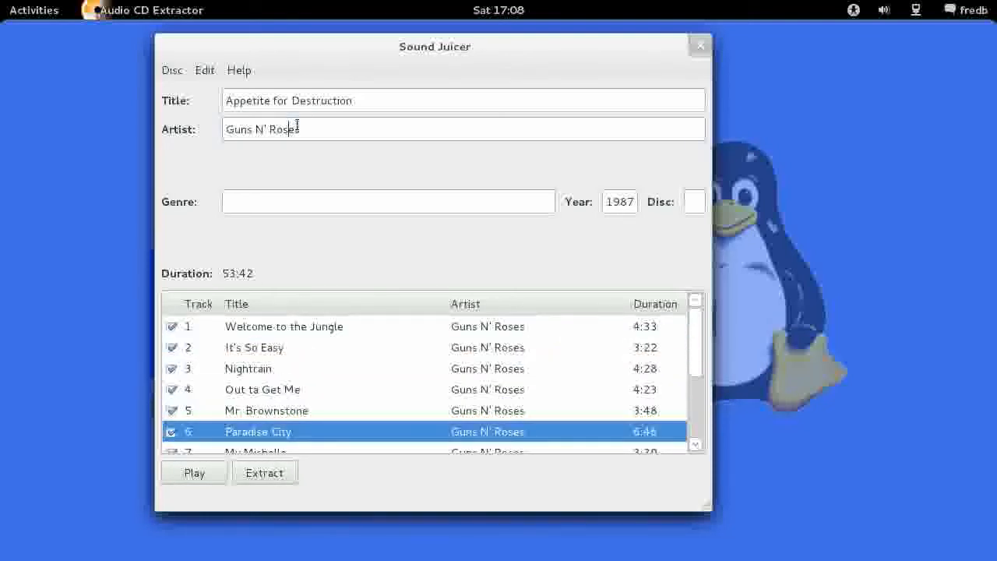
{"action": "left_click_drag", "start_coordinate": [372, 100], "coordinate": [198, 98]}
{"action": "left_click", "coordinate": [405, 109]}
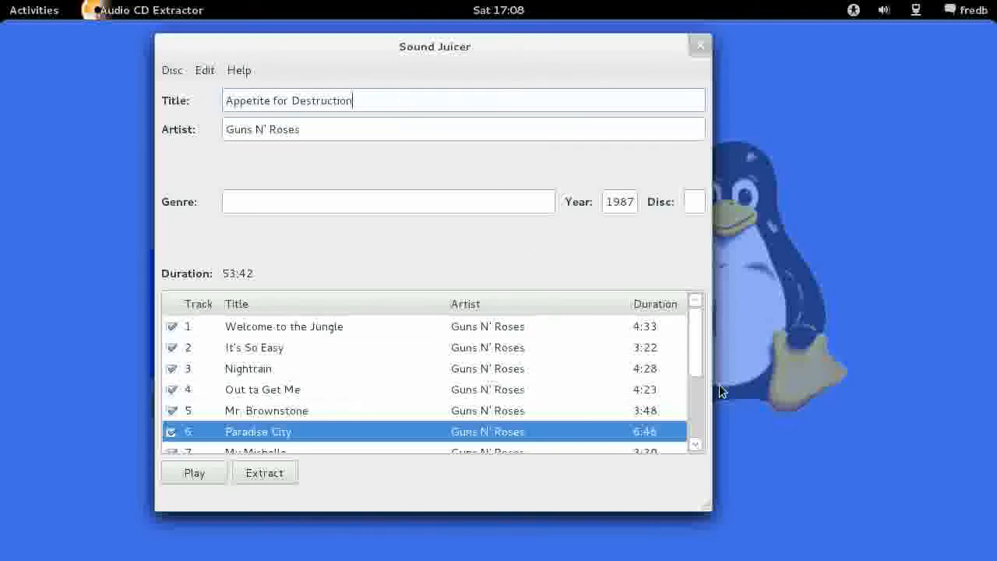
{"action": "left_click_drag", "start_coordinate": [698, 354], "coordinate": [698, 444]}
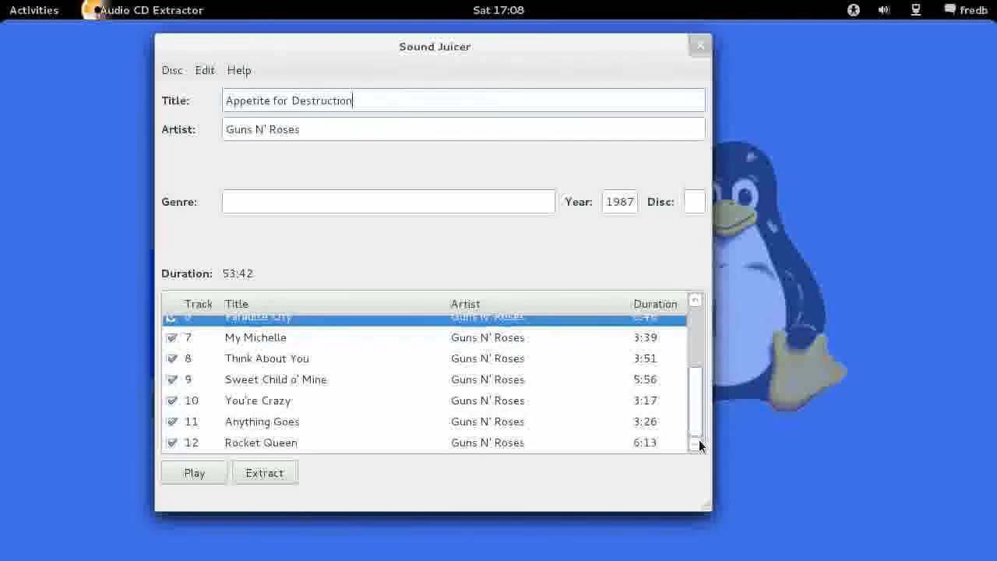
{"action": "scroll", "coordinate": [616, 350], "scroll_direction": "up", "scroll_amount": 3}
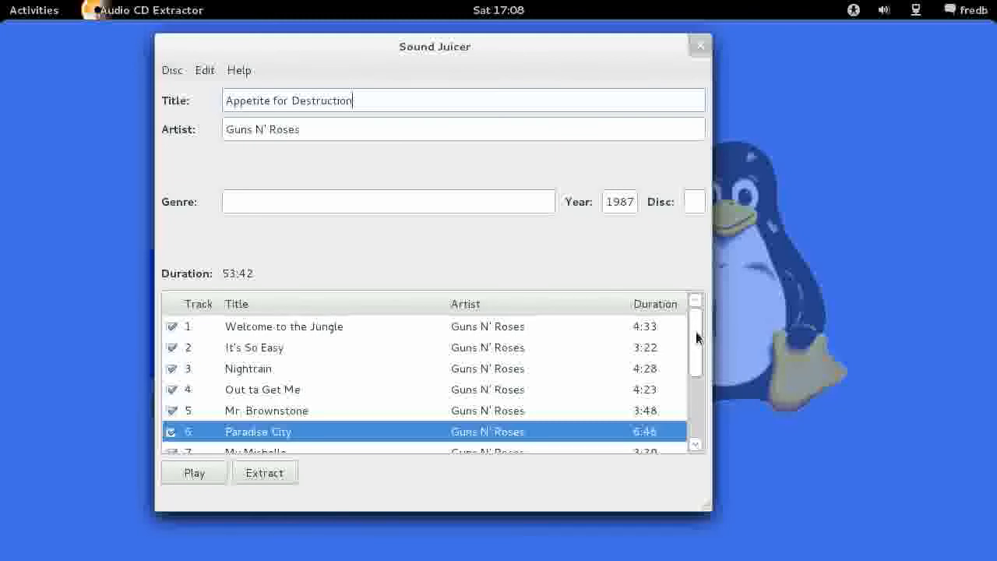
Exclude tracks 2 to 5, 7 and 8 from extraction, keeping track 9, Sweet Child o' Mine, included.
{"action": "left_click", "coordinate": [172, 347]}
{"action": "left_click", "coordinate": [172, 368]}
{"action": "left_click", "coordinate": [171, 390]}
{"action": "left_click", "coordinate": [171, 410]}
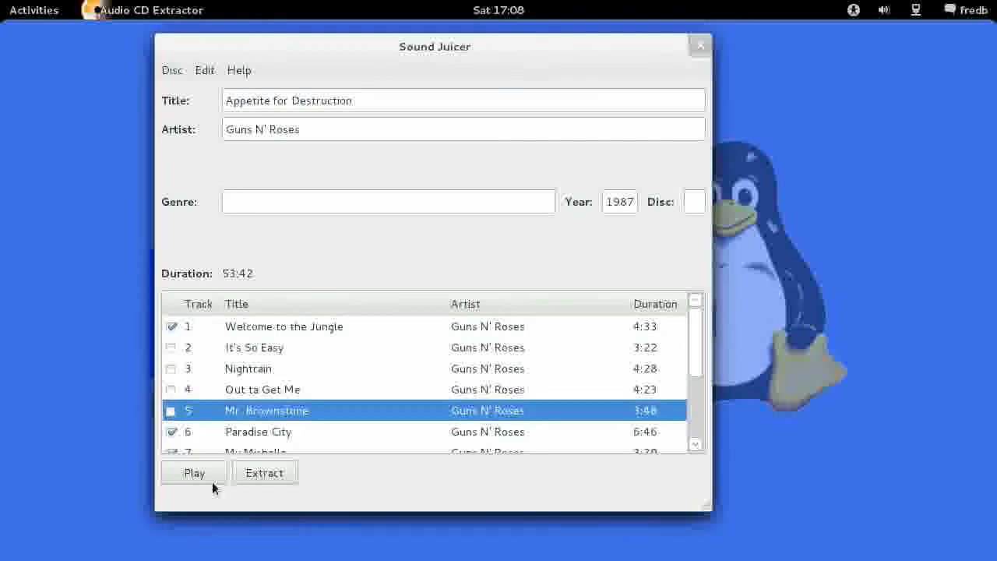
{"action": "scroll", "coordinate": [696, 350], "scroll_direction": "down", "scroll_amount": 1}
{"action": "left_click_drag", "start_coordinate": [699, 356], "coordinate": [700, 399]}
{"action": "left_click", "coordinate": [171, 368]}
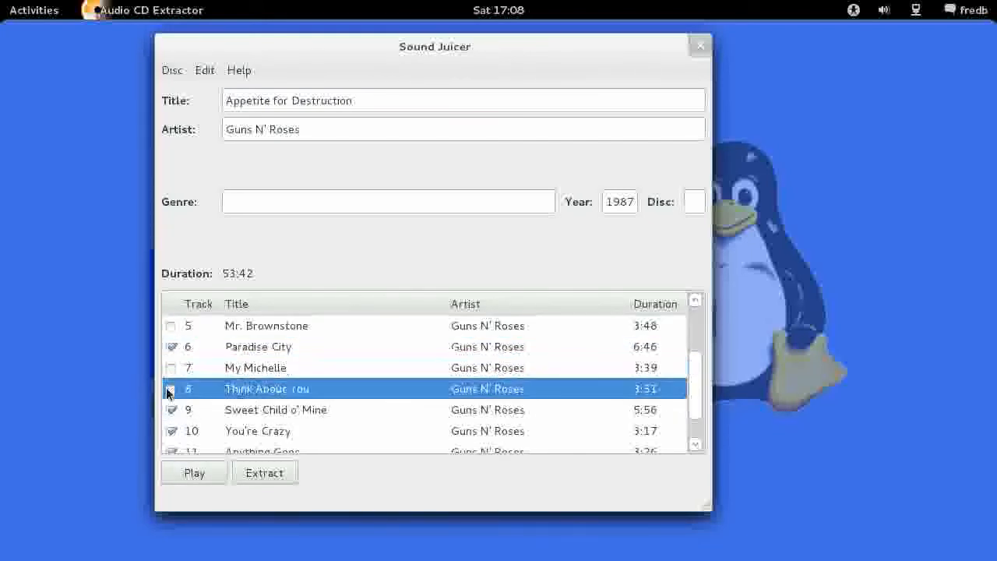
{"action": "left_click", "coordinate": [171, 389]}
{"action": "left_click", "coordinate": [171, 409]}
{"action": "left_click", "coordinate": [171, 409]}
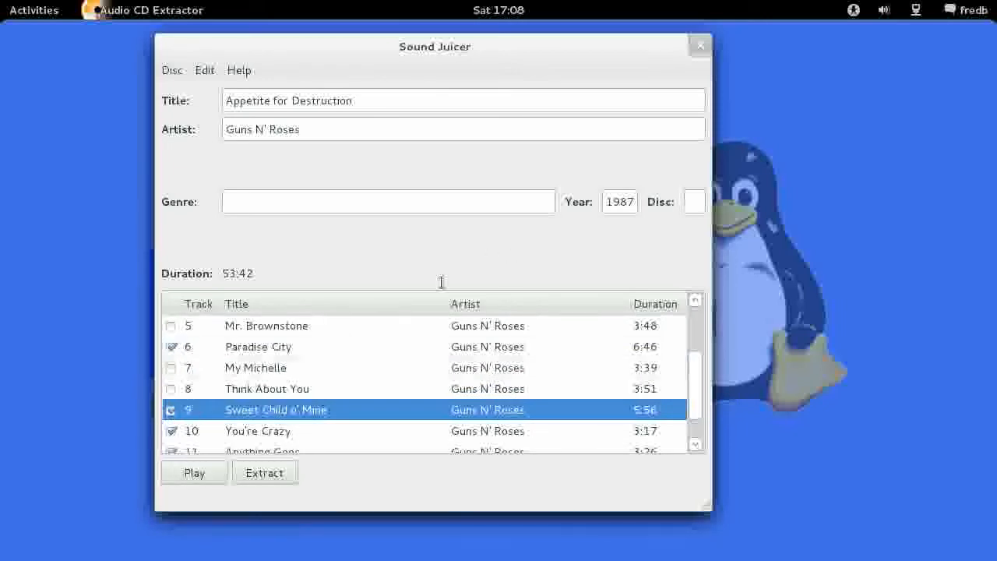
Deselect all tracks and extract only track 1, Welcome to the Jungle, and track 4, Out ta Get Me.
{"action": "scroll", "coordinate": [369, 353], "scroll_direction": "up", "scroll_amount": 3}
{"action": "left_click", "coordinate": [205, 70]}
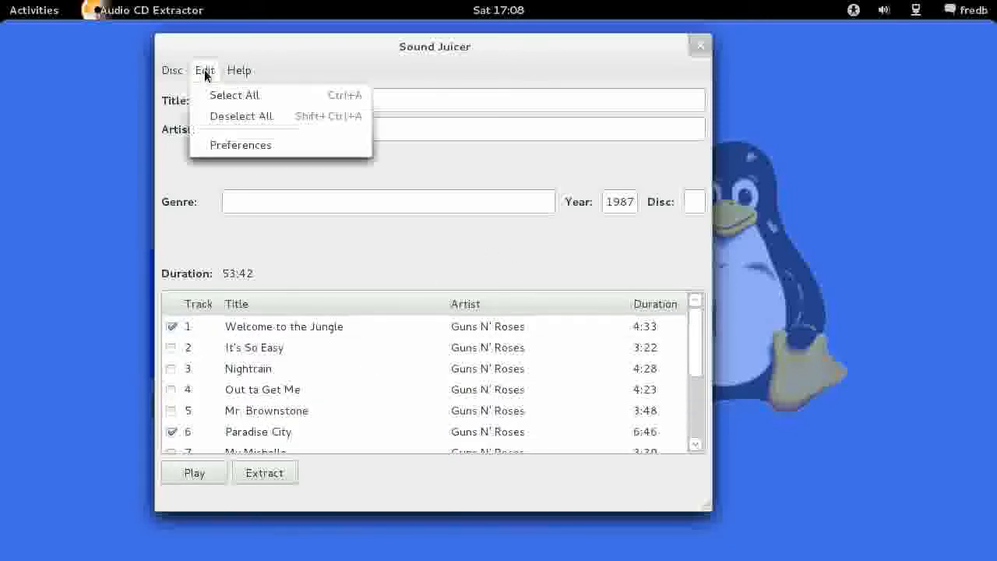
{"action": "left_click", "coordinate": [244, 119]}
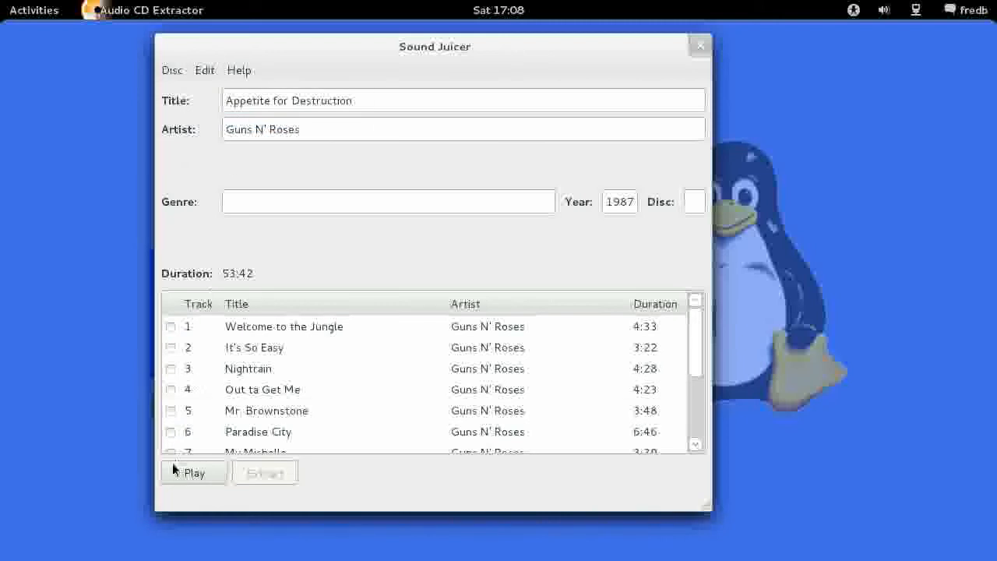
{"action": "left_click", "coordinate": [171, 326]}
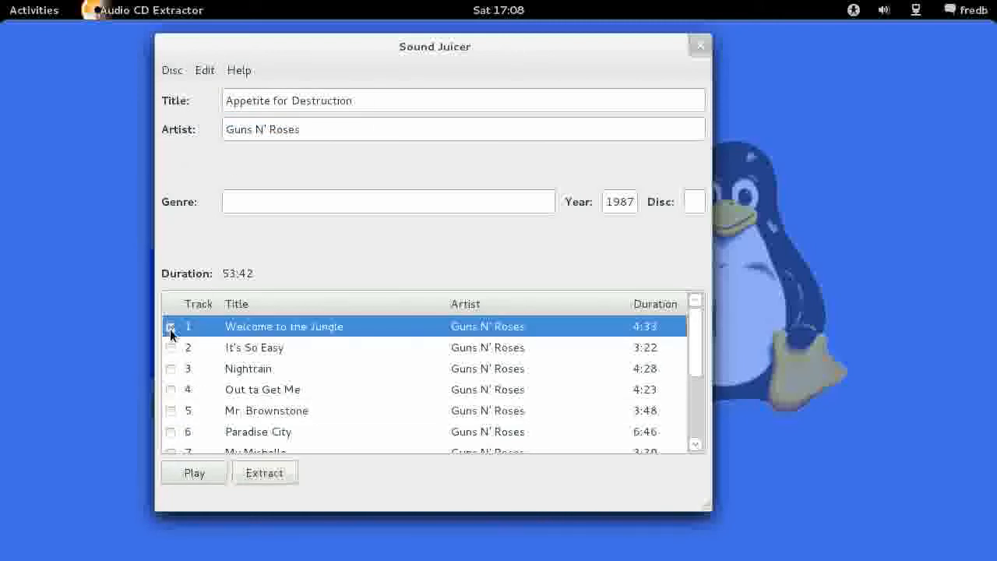
{"action": "left_click", "coordinate": [171, 389]}
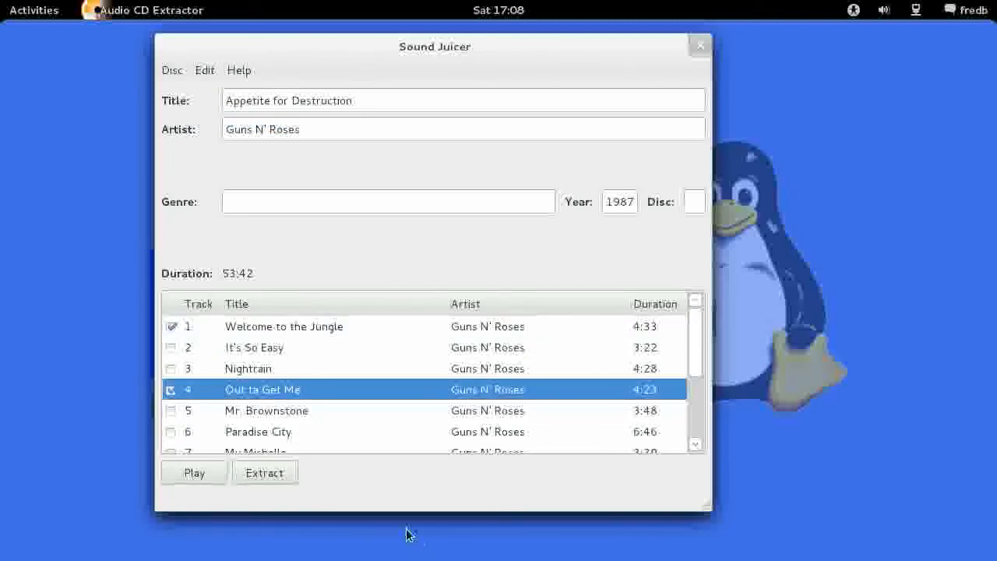
{"action": "left_click", "coordinate": [265, 473]}
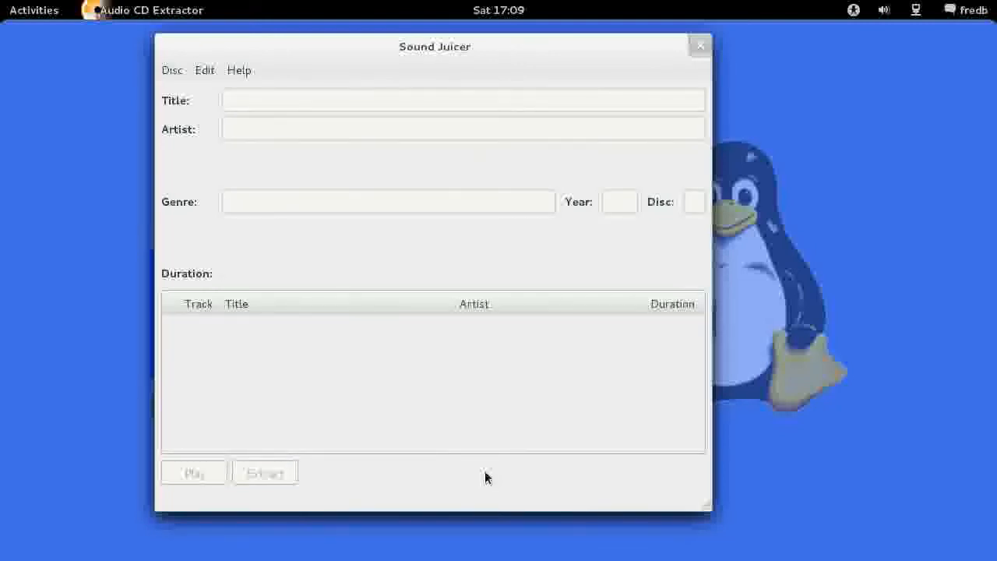
Switch to the Files manager and open the Appetite for Destruction folder inside Music/Guns N' Roses.
{"action": "key", "text": "super"}
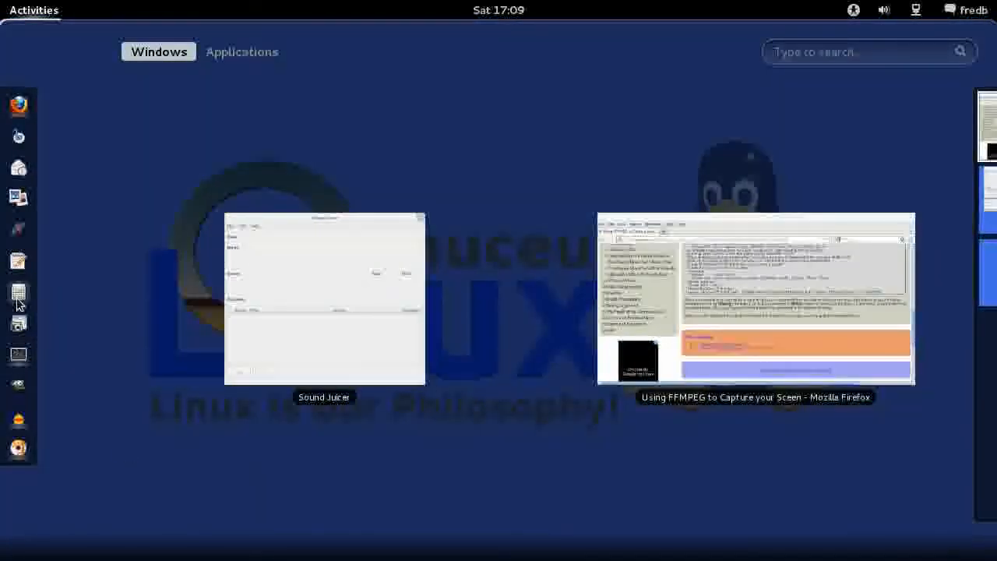
{"action": "left_click", "coordinate": [18, 296]}
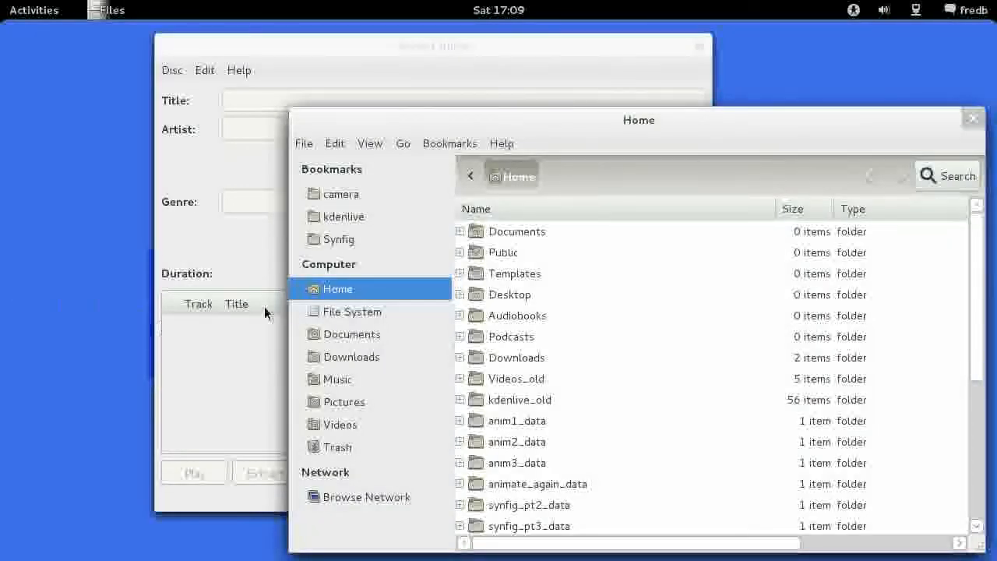
{"action": "left_click", "coordinate": [345, 381]}
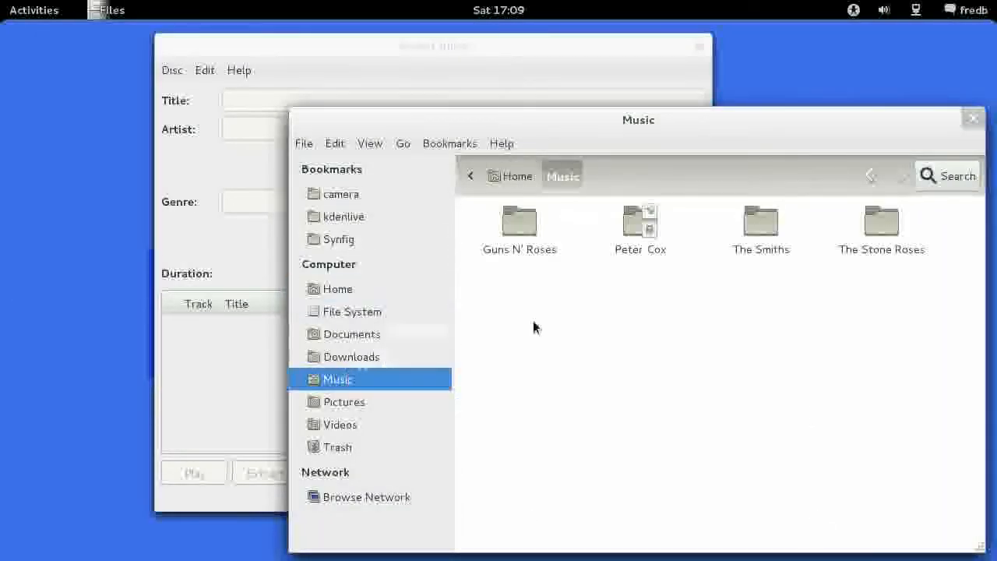
{"action": "left_click", "coordinate": [516, 230]}
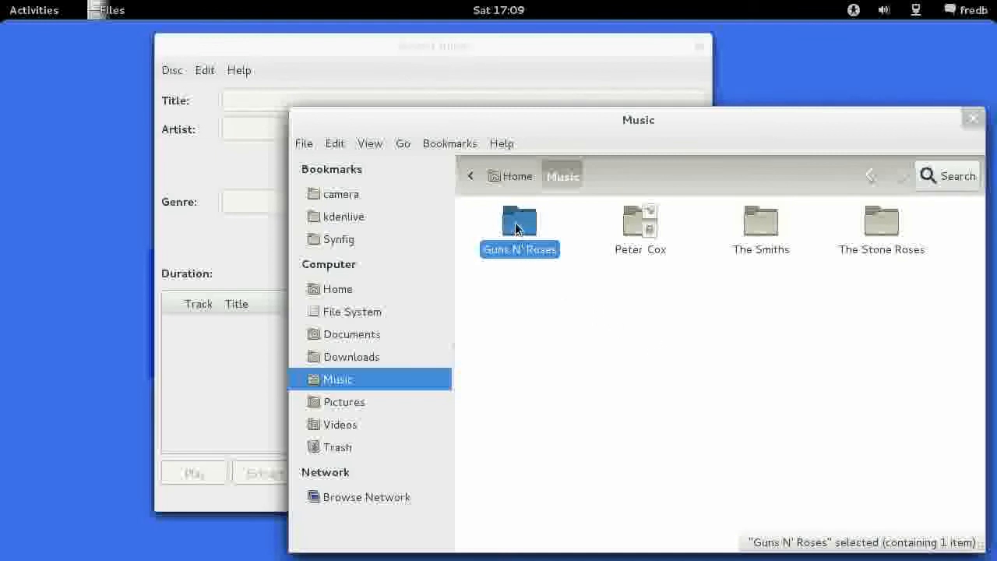
{"action": "double_click", "coordinate": [517, 230]}
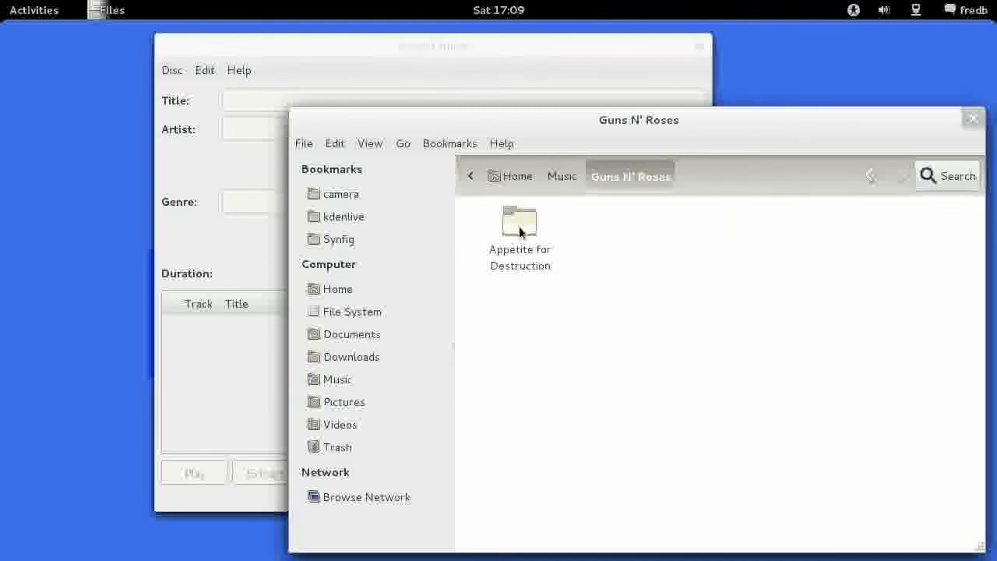
{"action": "left_click", "coordinate": [520, 231]}
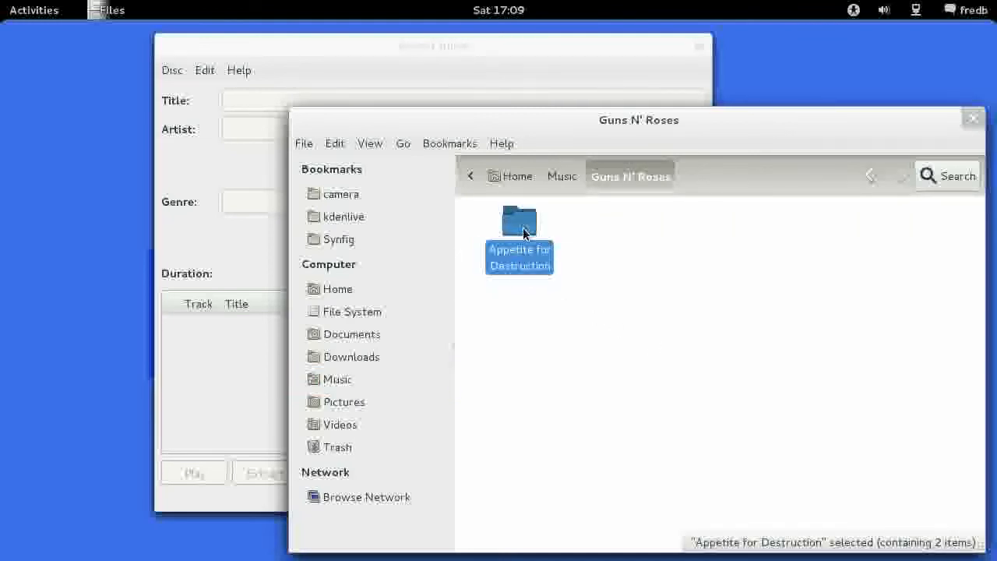
{"action": "double_click", "coordinate": [521, 231]}
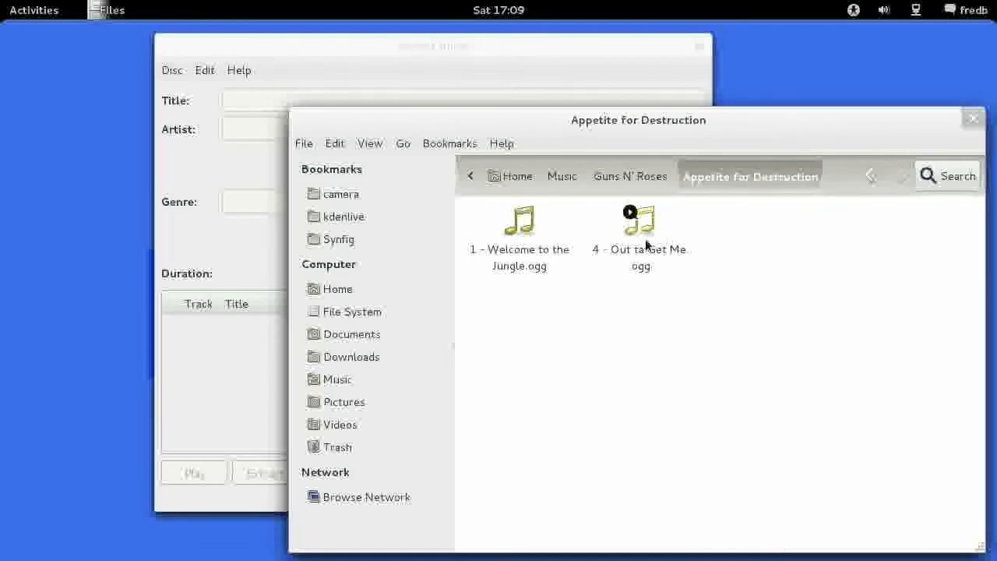
Check the extracted .ogg files for Welcome to the Jungle and Out ta Get Me in the album folder.
{"action": "left_click", "coordinate": [646, 240]}
{"action": "left_click", "coordinate": [527, 241]}
{"action": "left_click", "coordinate": [644, 241]}
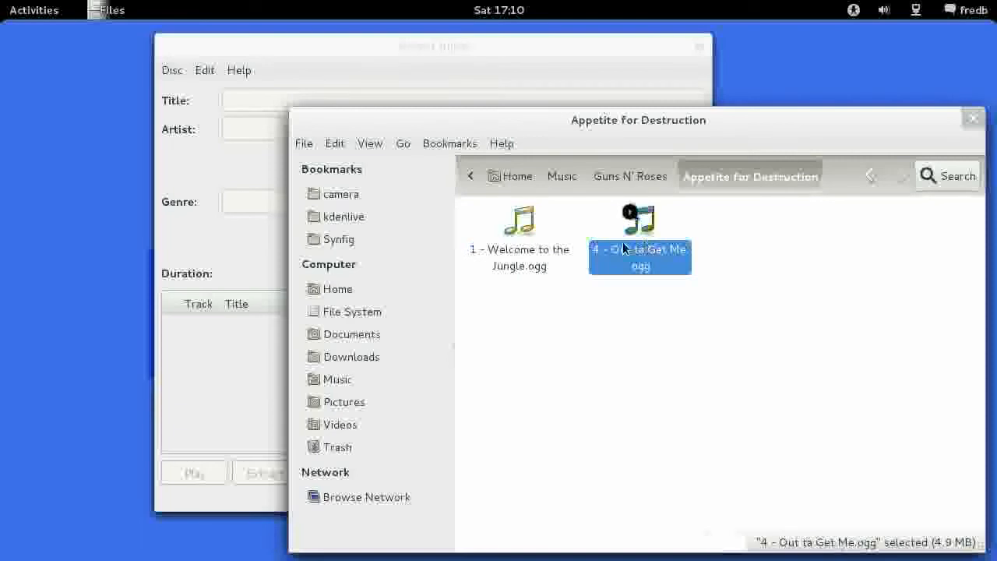
{"action": "left_click", "coordinate": [511, 241]}
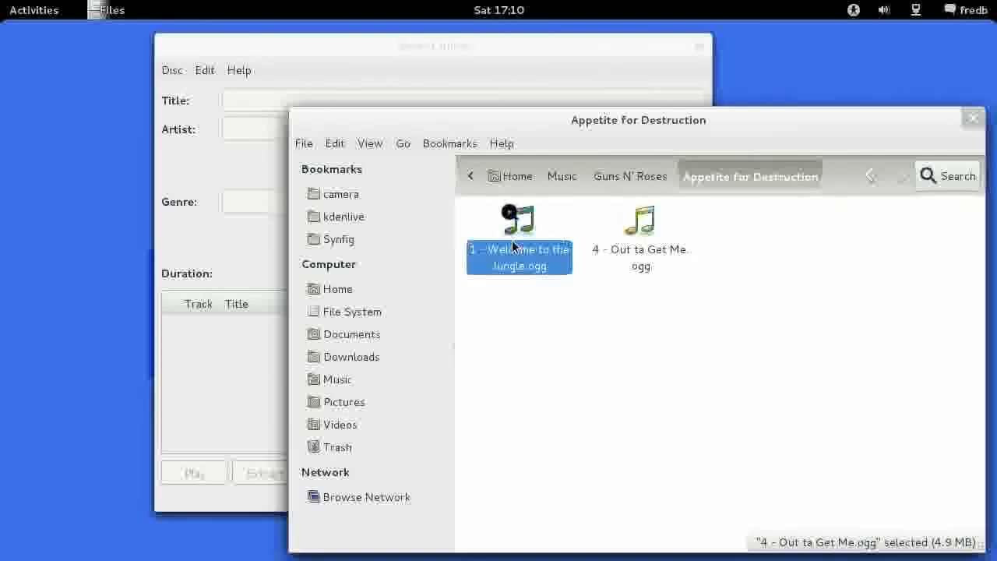
Open the Guns N Roses folder on the 8.0 GB Filesystem device in its own file manager window.
{"action": "left_click", "coordinate": [644, 251]}
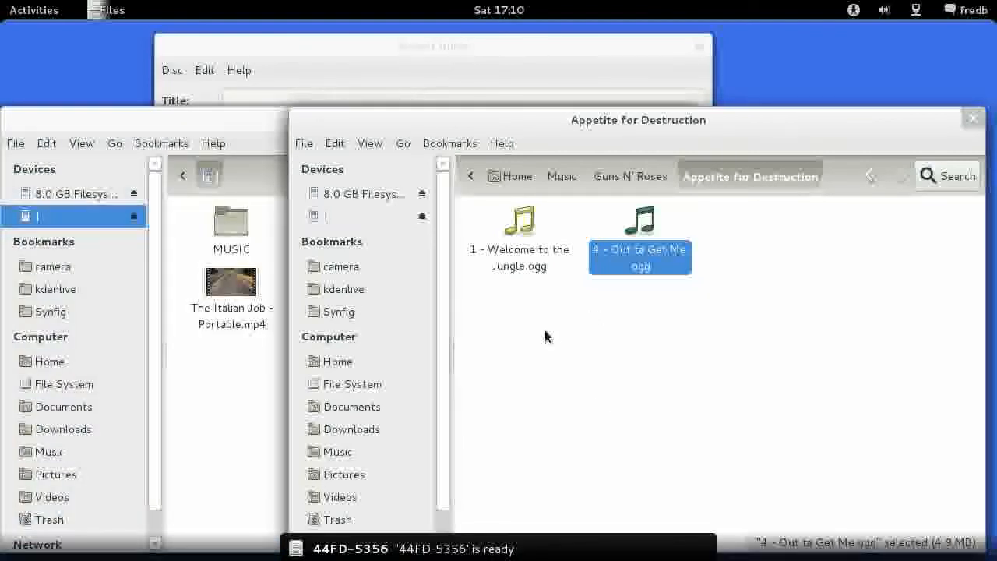
{"action": "left_click_drag", "start_coordinate": [209, 117], "coordinate": [265, 27]}
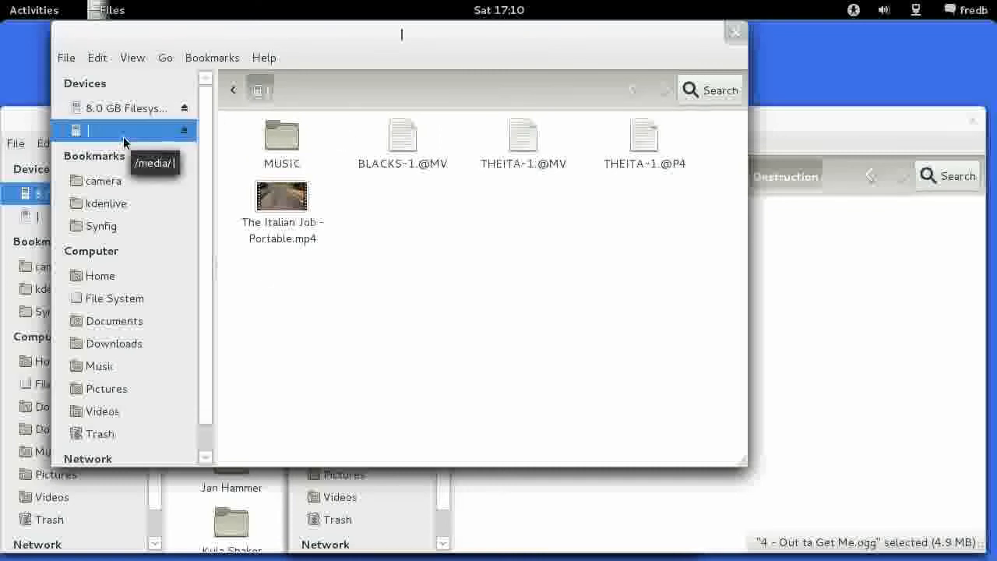
{"action": "left_click", "coordinate": [116, 112]}
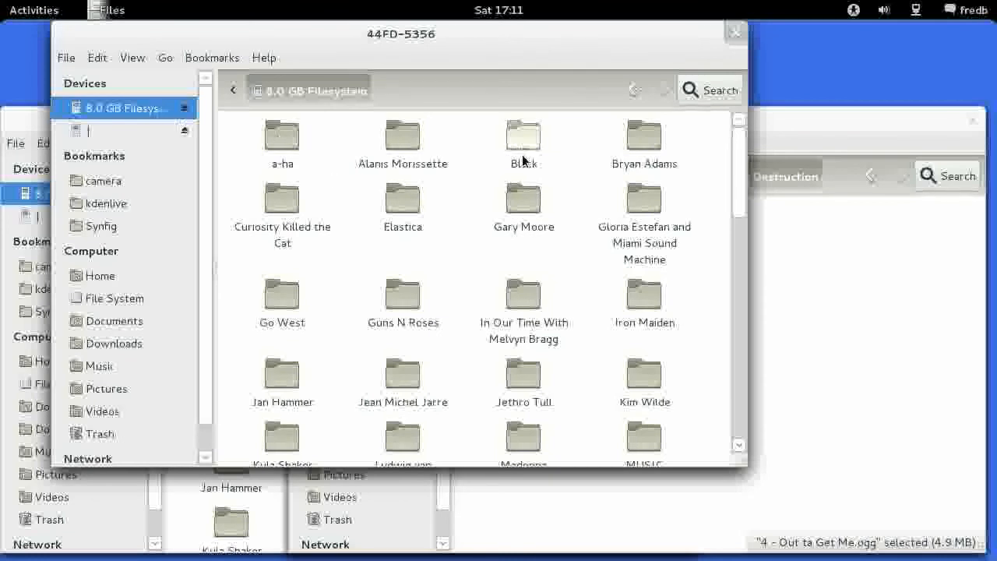
{"action": "double_click", "coordinate": [403, 296]}
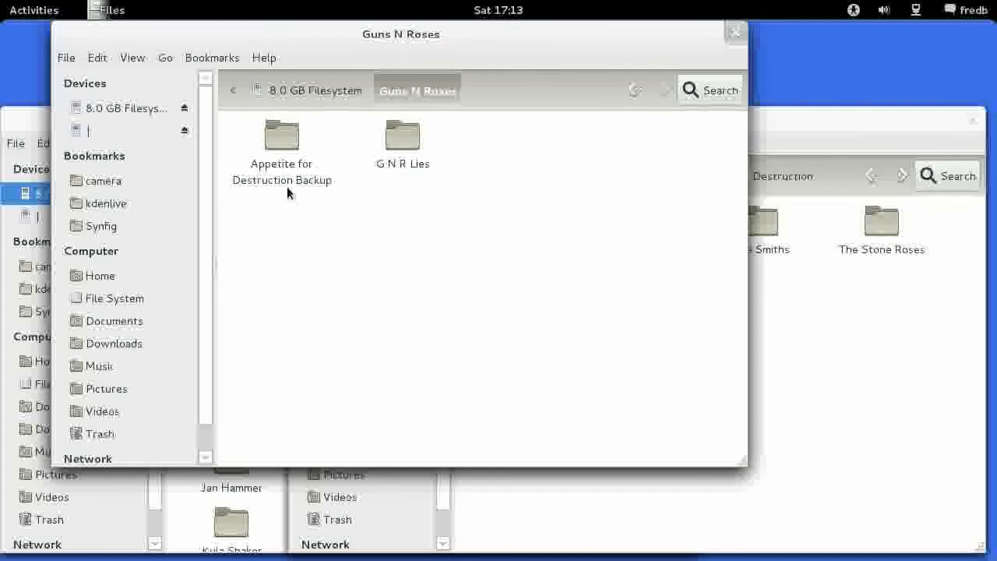
Copy the Appetite for Destruction folder from Music/Guns N' Roses into the Guns N Roses folder on the 8.0 GB device.
{"action": "left_click", "coordinate": [827, 117]}
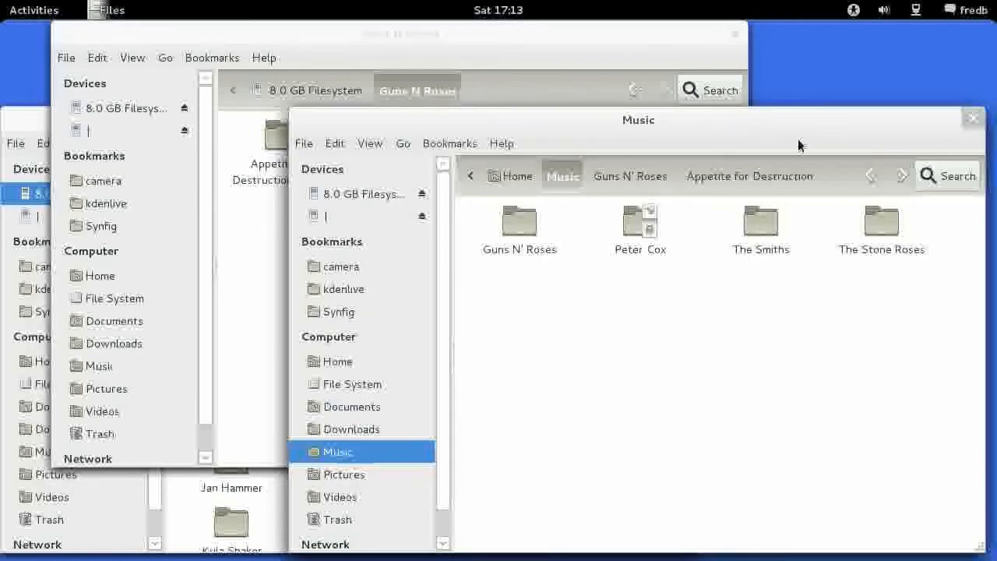
{"action": "double_click", "coordinate": [525, 218]}
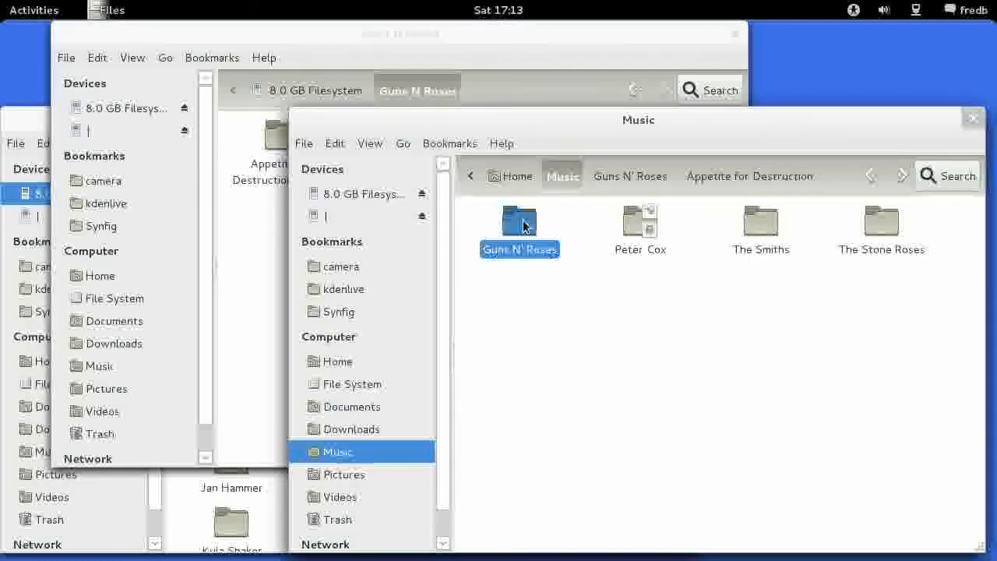
{"action": "left_click_drag", "start_coordinate": [547, 139], "coordinate": [741, 215]}
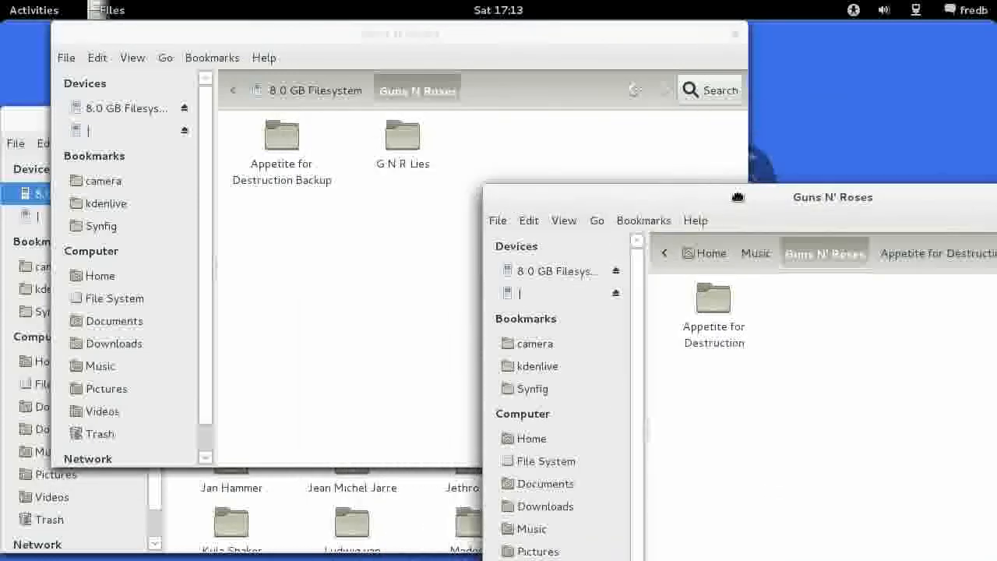
{"action": "left_click_drag", "start_coordinate": [715, 298], "coordinate": [492, 139]}
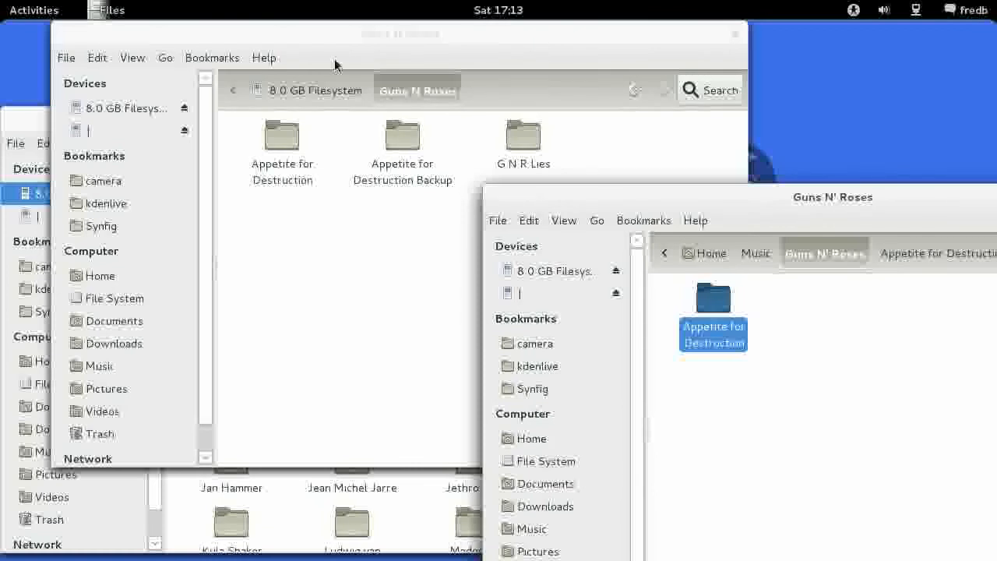
Check the tracks in the copied Appetite for Destruction folder and safely remove the 8.0 GB drive.
{"action": "left_click", "coordinate": [292, 30]}
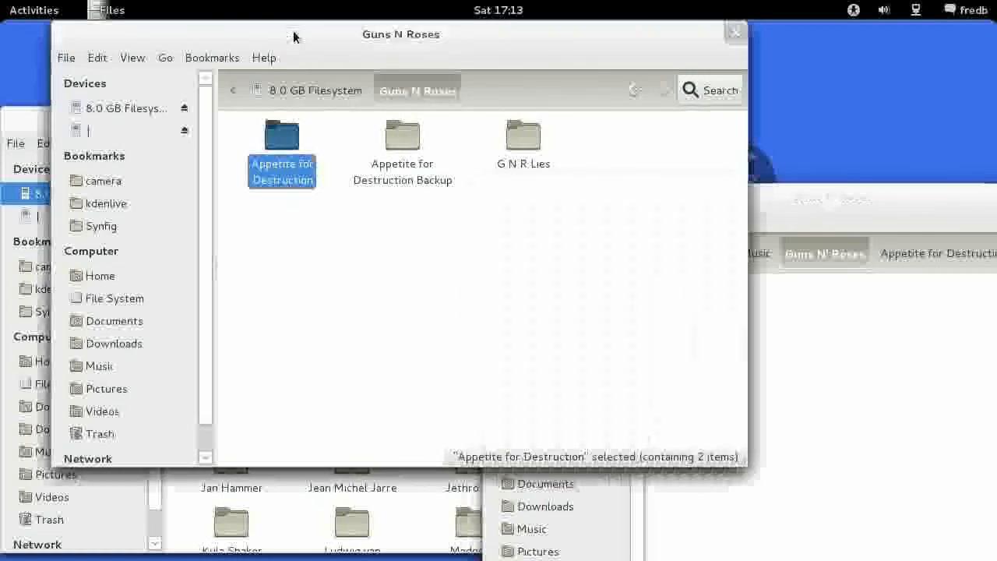
{"action": "double_click", "coordinate": [272, 156]}
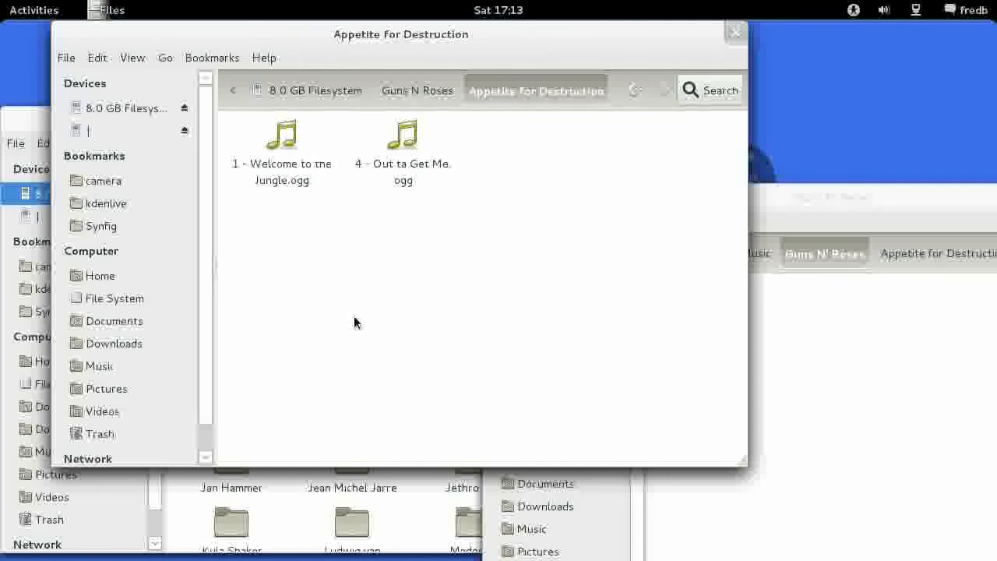
{"action": "right_click", "coordinate": [110, 114]}
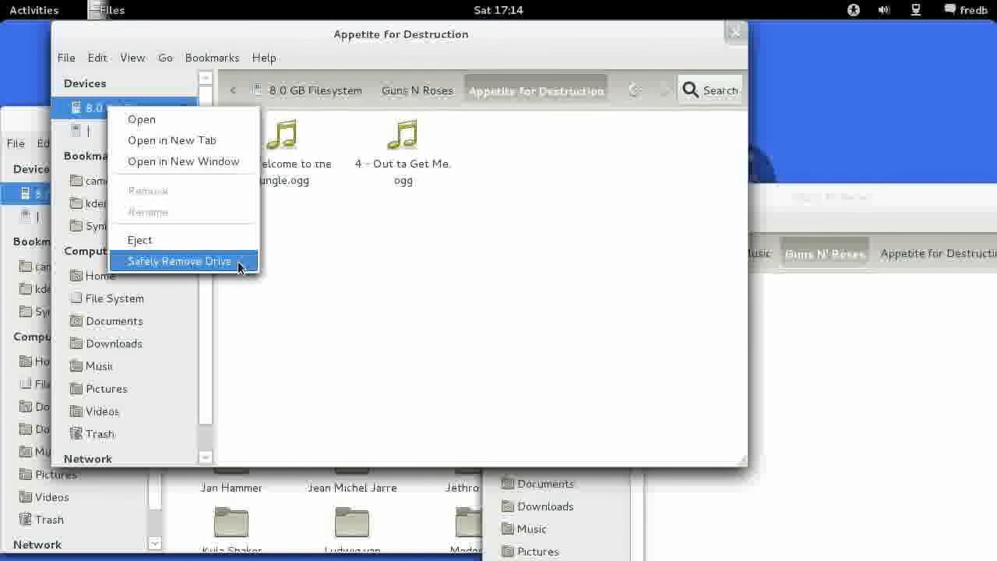
{"action": "left_click", "coordinate": [237, 262]}
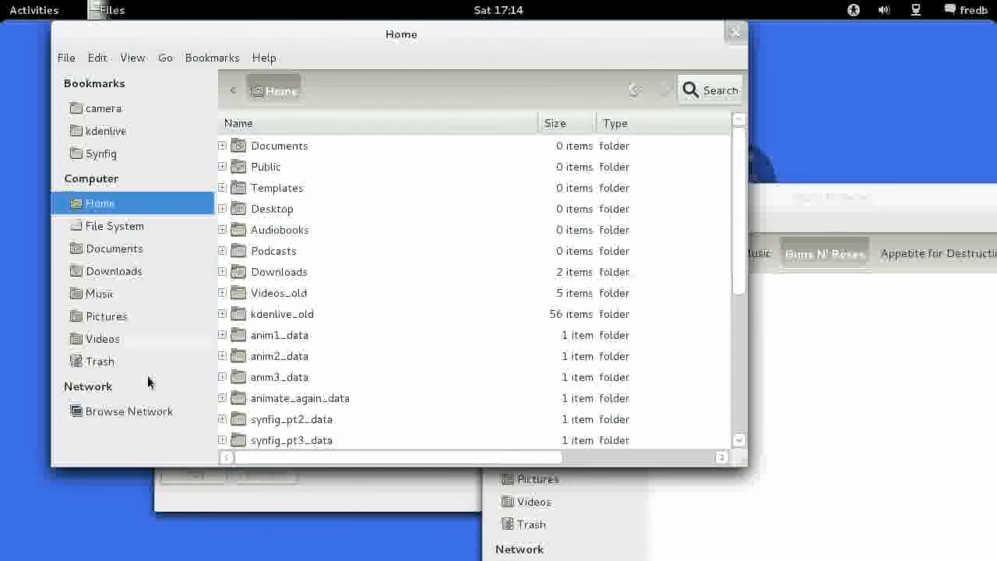